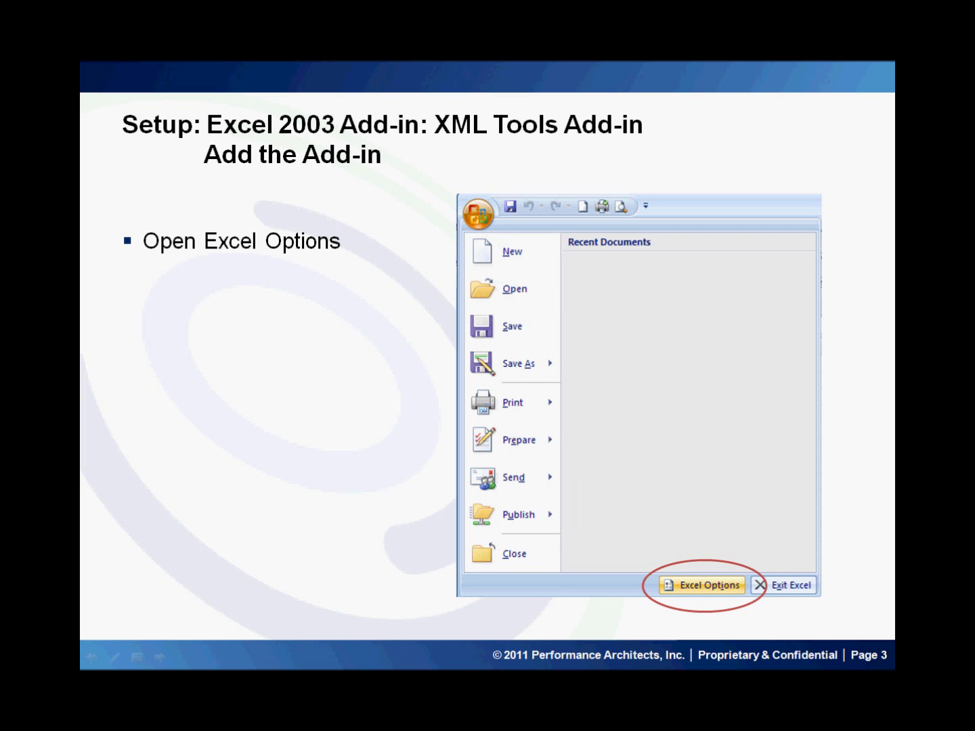
Advance the slideshow from page 3 to page 6, the slide on browsing for the add-in file.
key(Right)
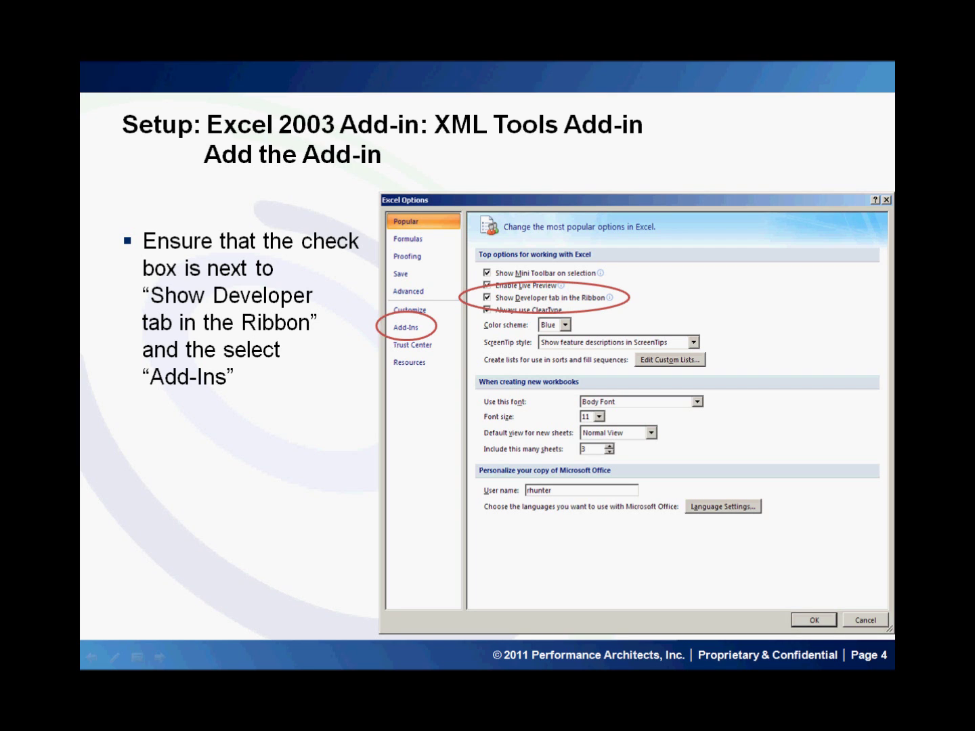
key(Right)
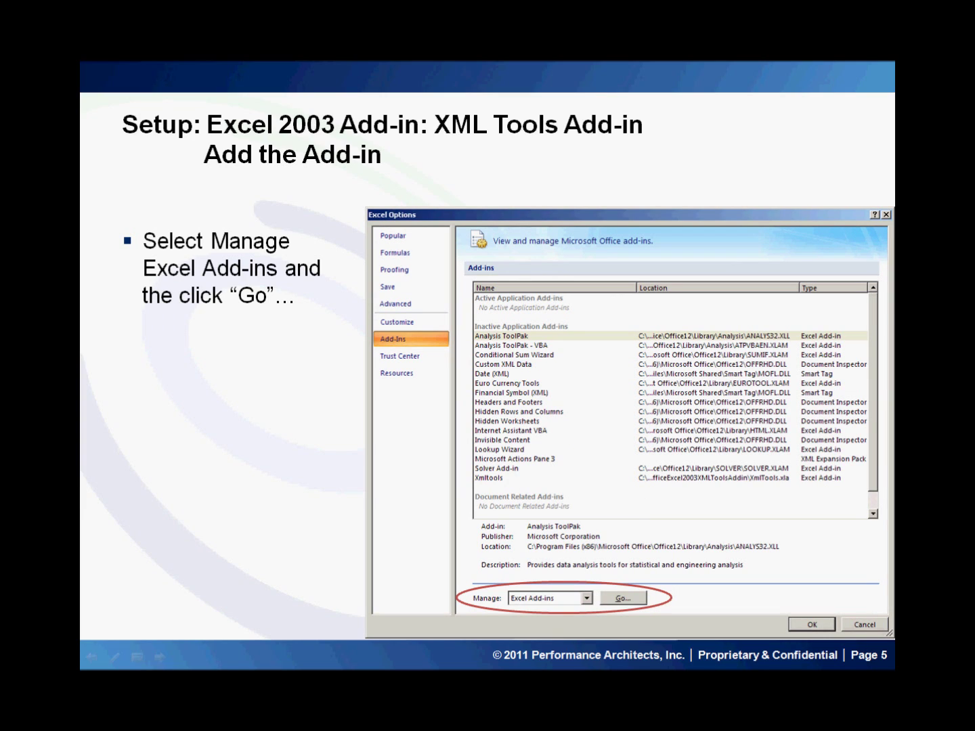
key(Right)
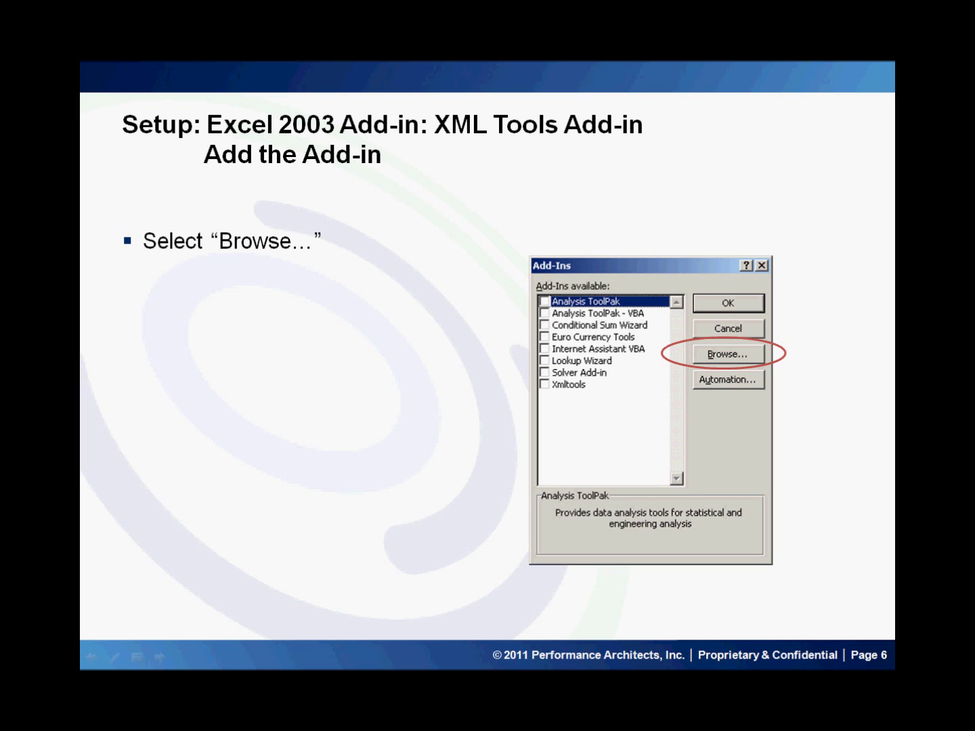
Advance through the add-in folder and XmlTools.xla slides to the one verifying Xmltools is enabled.
key(Right)
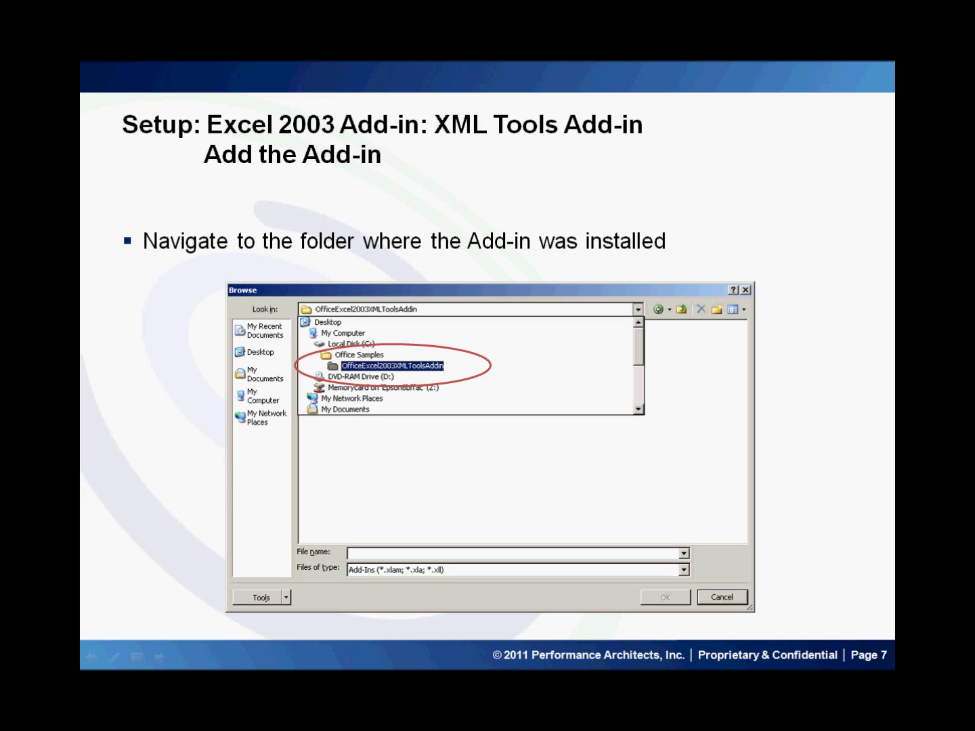
key(Right)
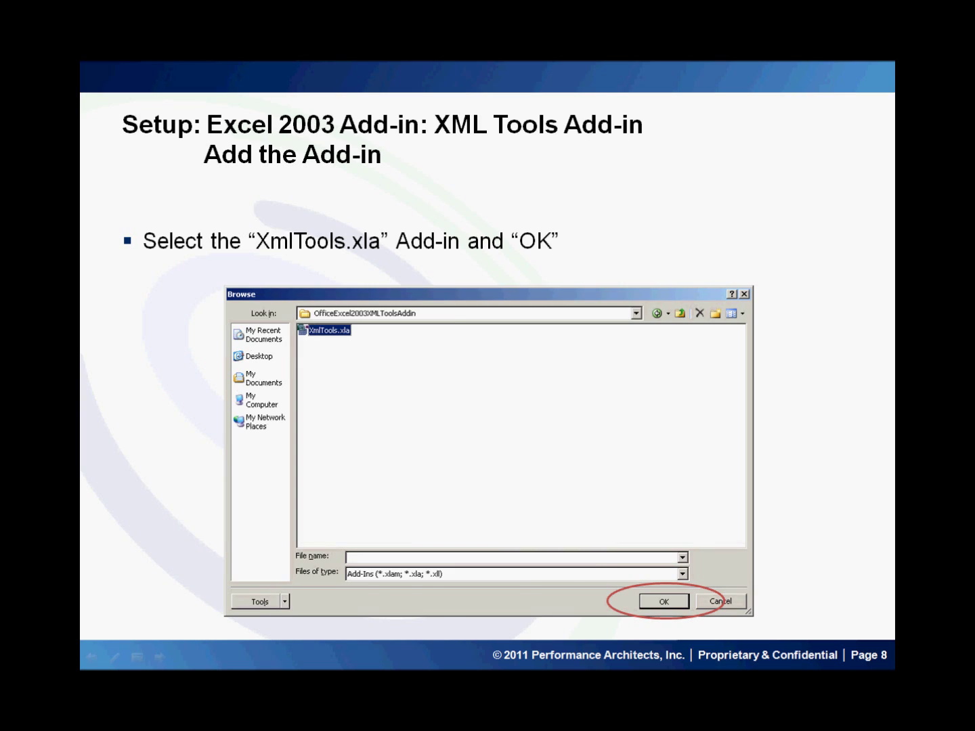
key(Right)
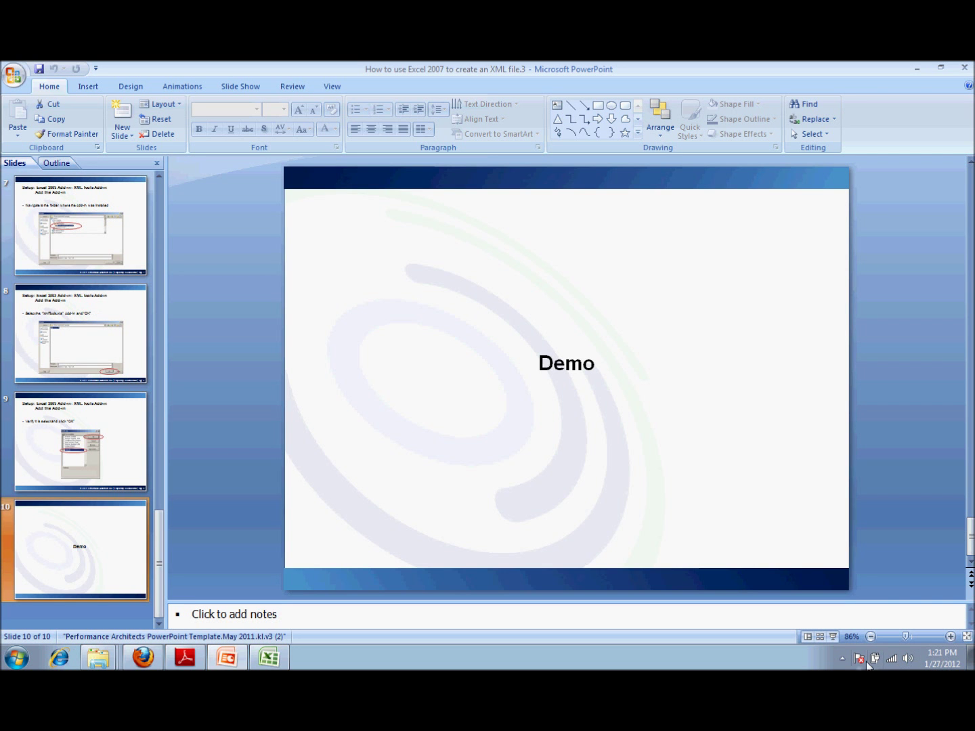
Bring up the Excel Dates Small workbook with its ten-row date table on Sheet1.
click(843, 658)
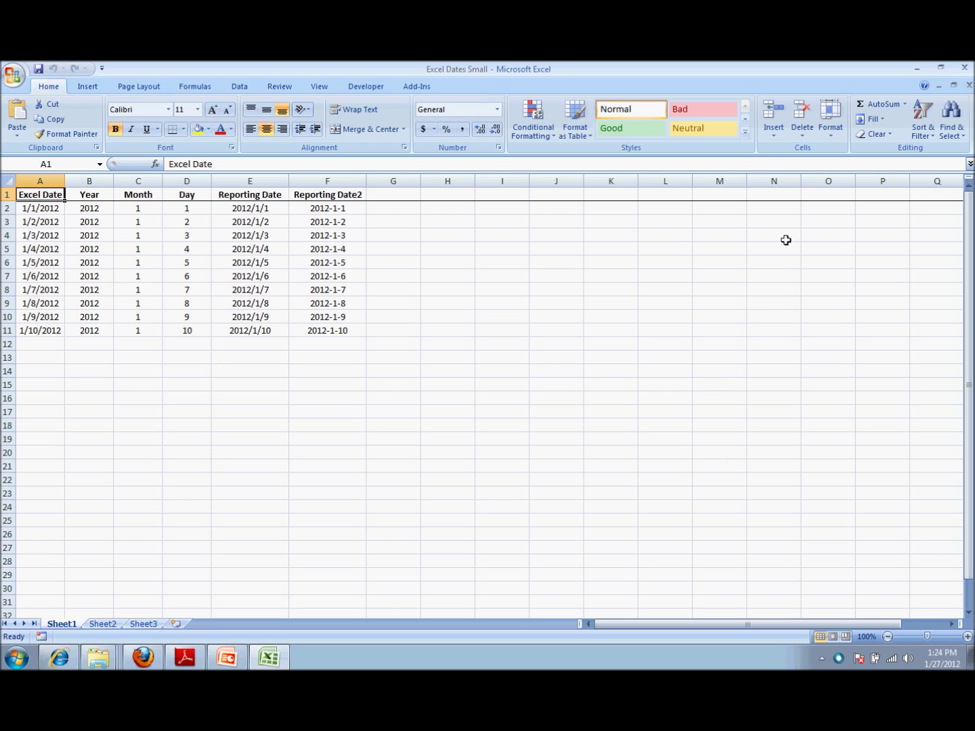
From Add-Ins > XML Tools, start Convert a Range to an XML List.
click(417, 86)
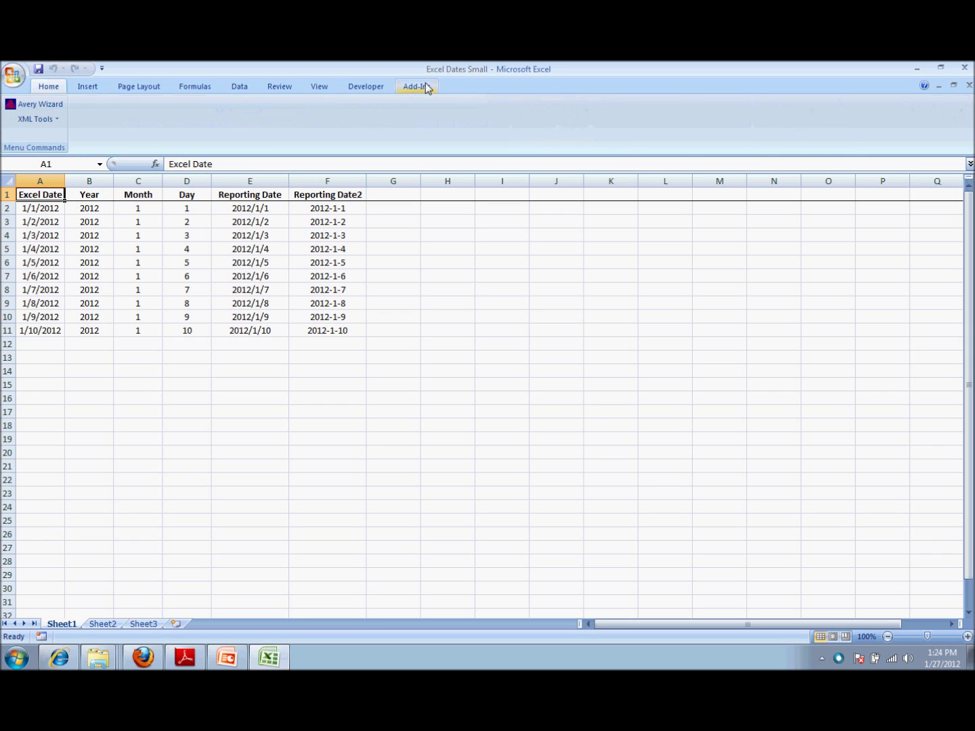
click(58, 124)
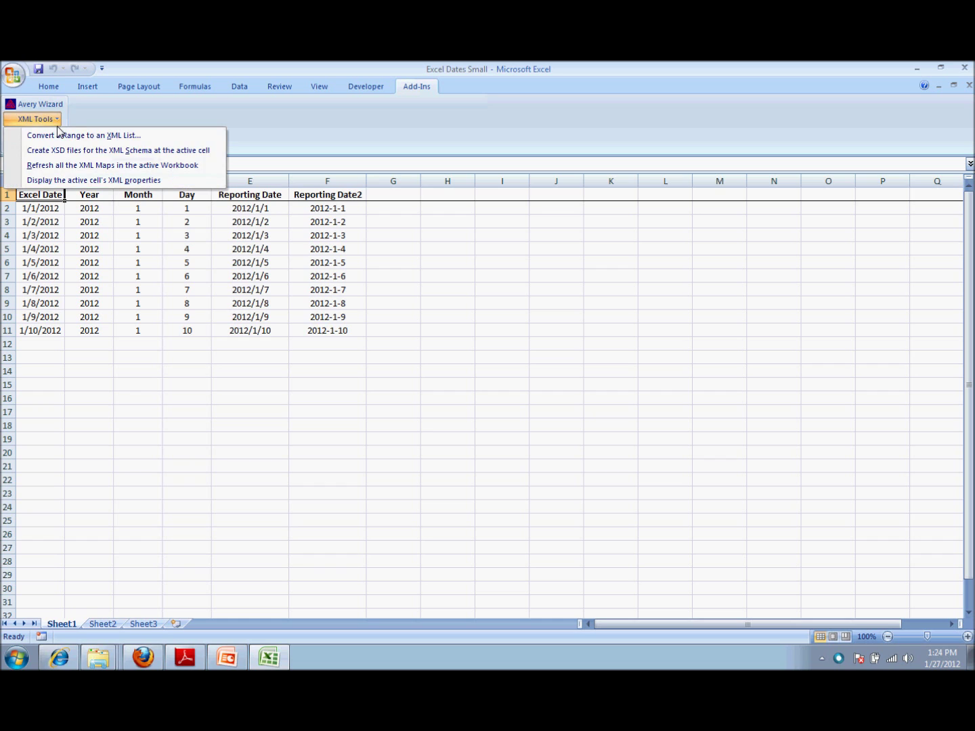
click(127, 139)
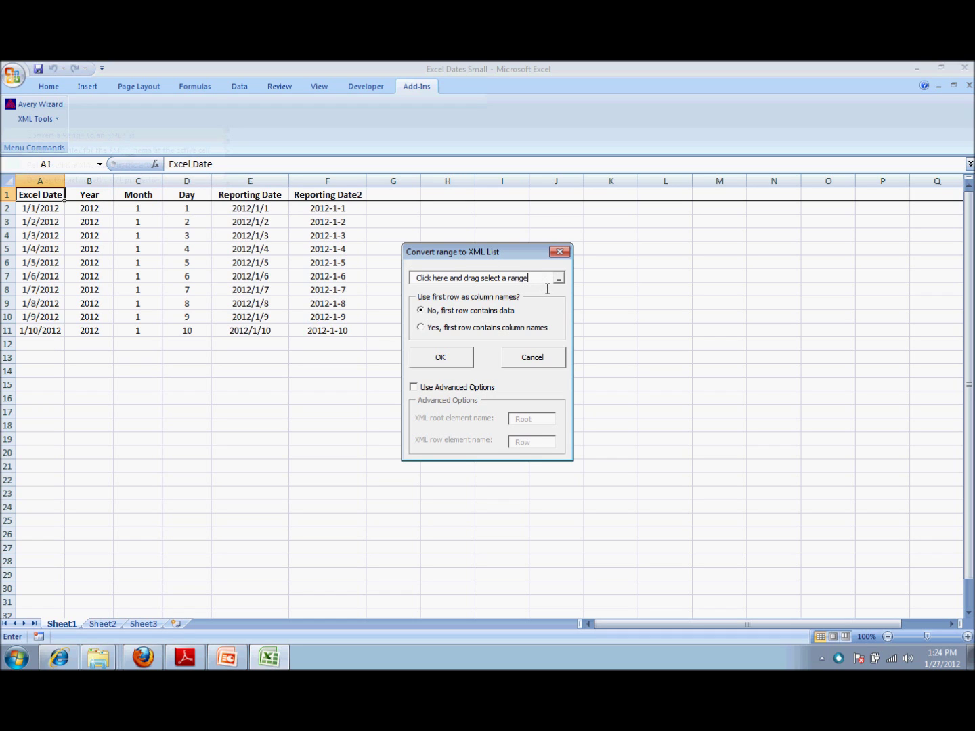
Convert A1:F11 to an XML list with first-row column names, keeping existing formatting.
drag(539, 284, 397, 278)
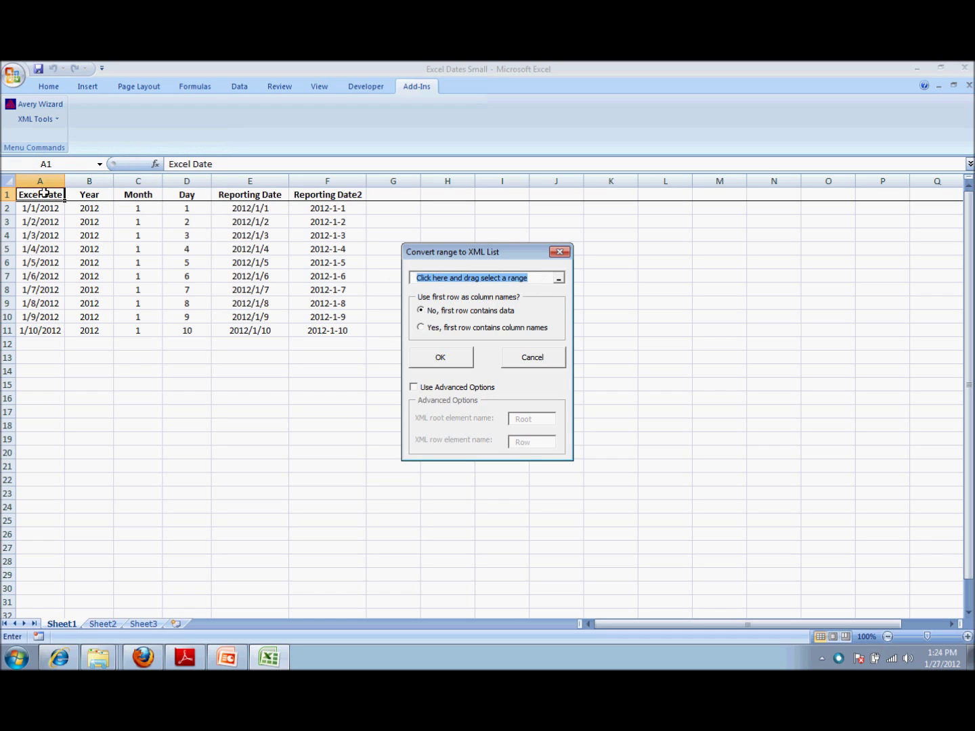
drag(43, 193, 335, 334)
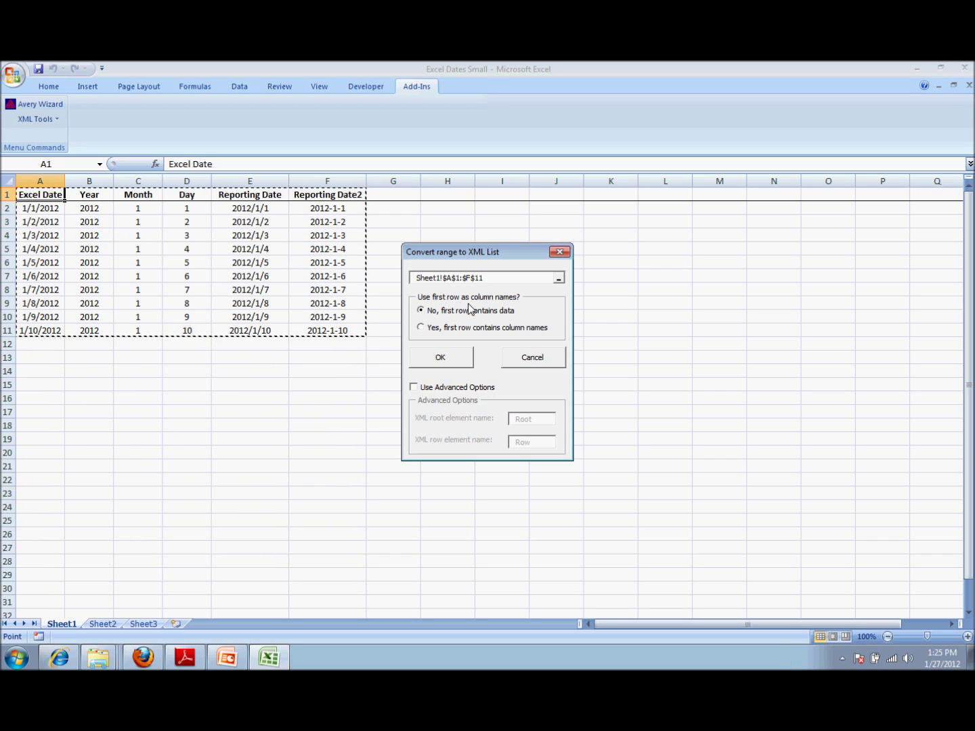
click(447, 331)
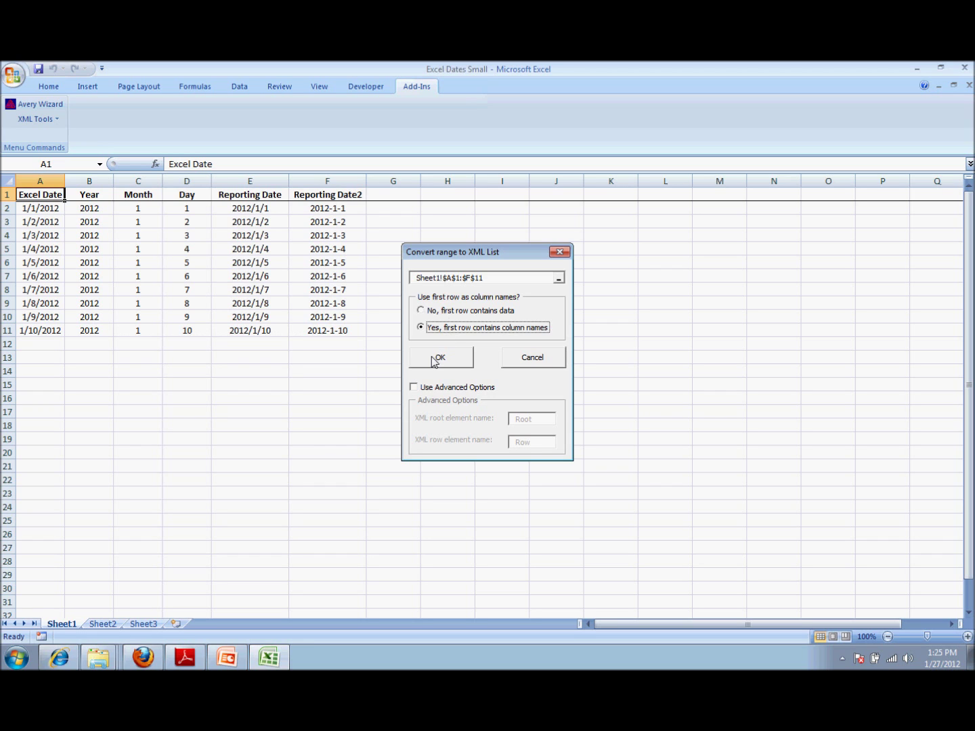
click(434, 361)
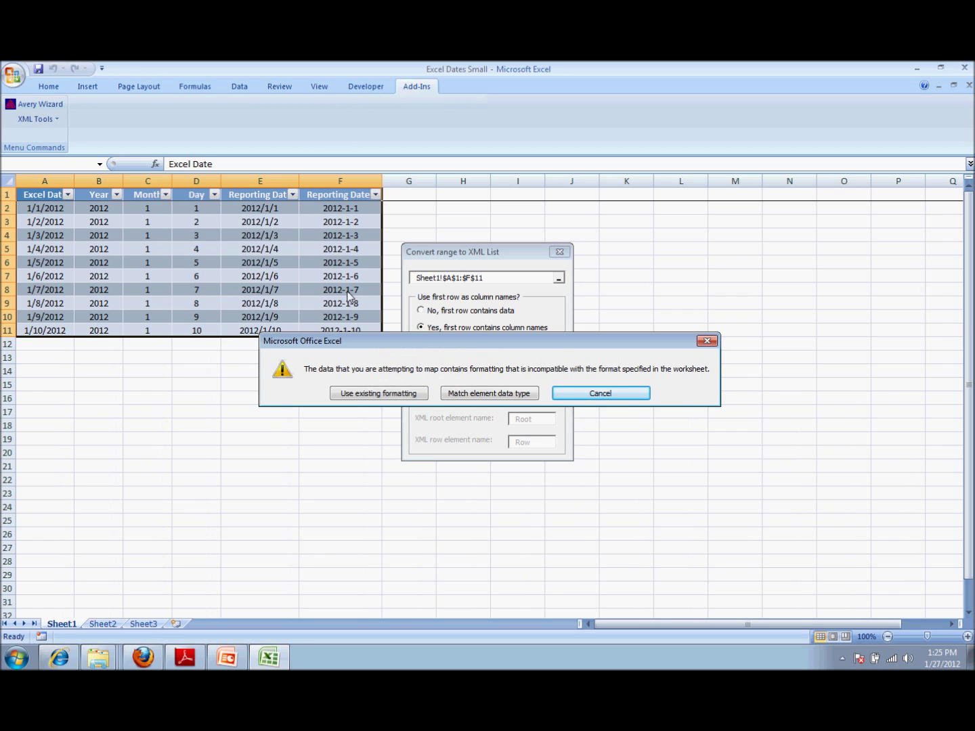
click(379, 394)
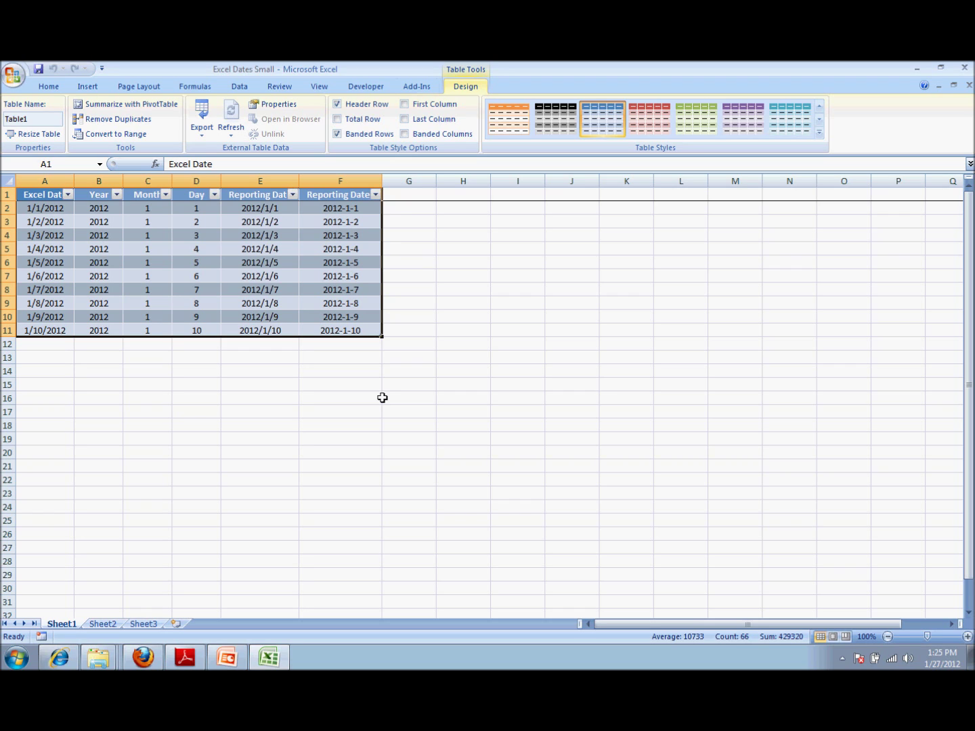
Export the table's XML data to the Desktop as 'XmlTest' via Developer > Export.
click(359, 88)
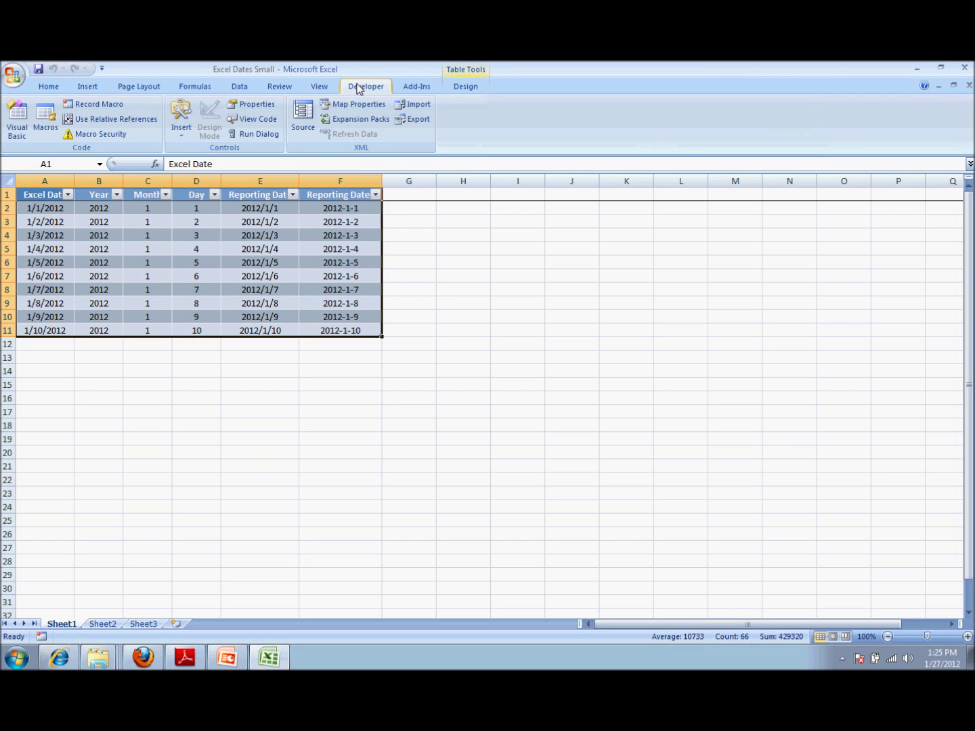
click(417, 122)
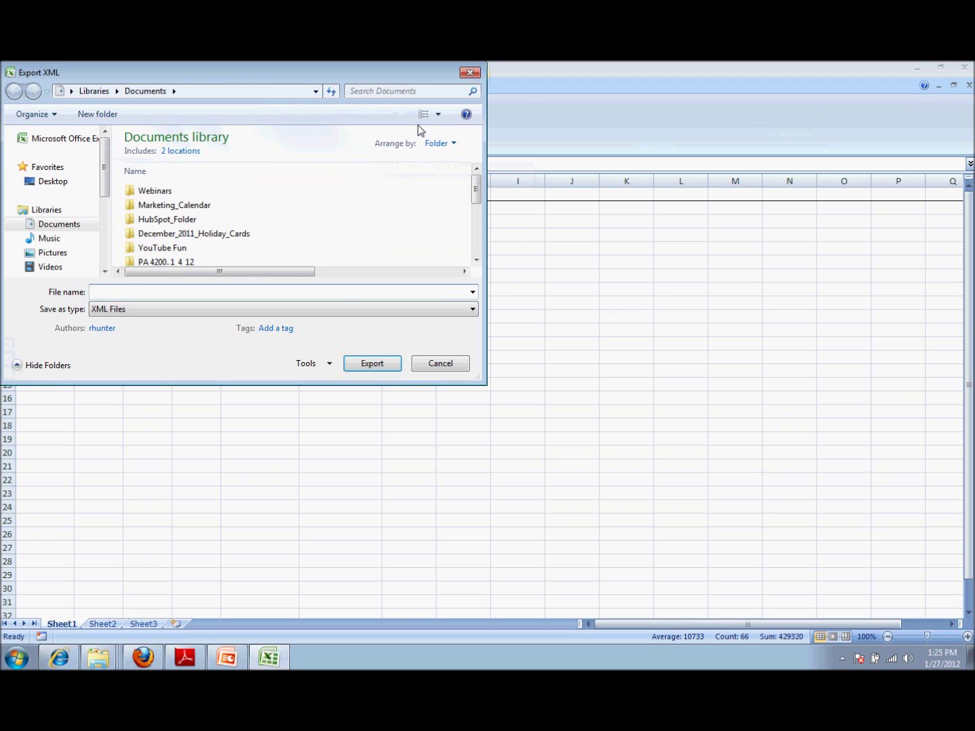
click(56, 228)
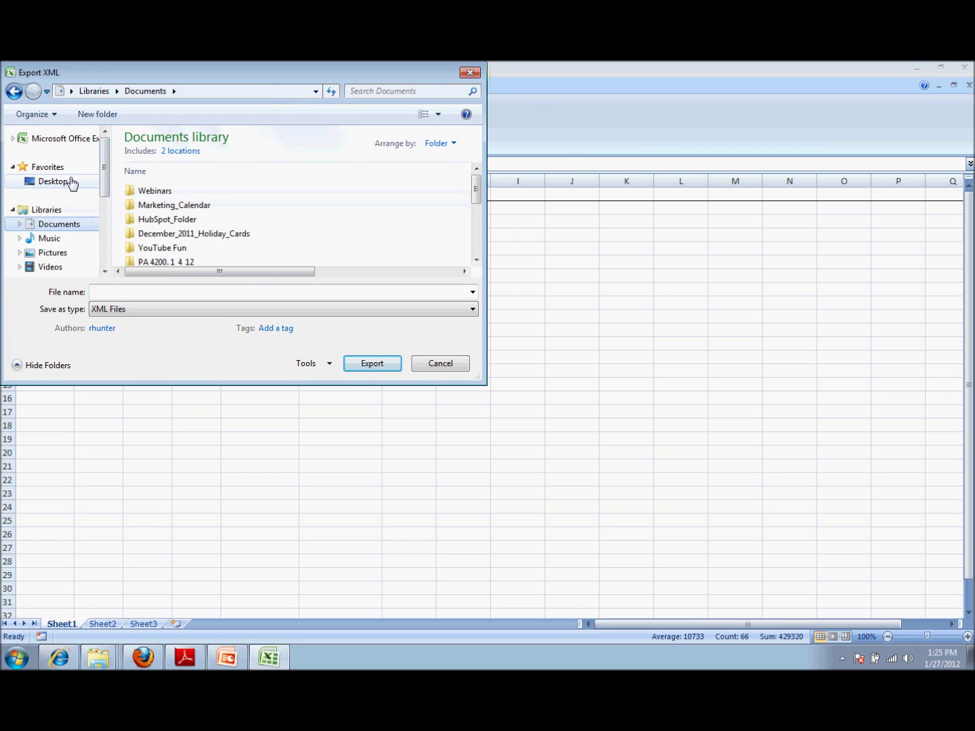
click(106, 213)
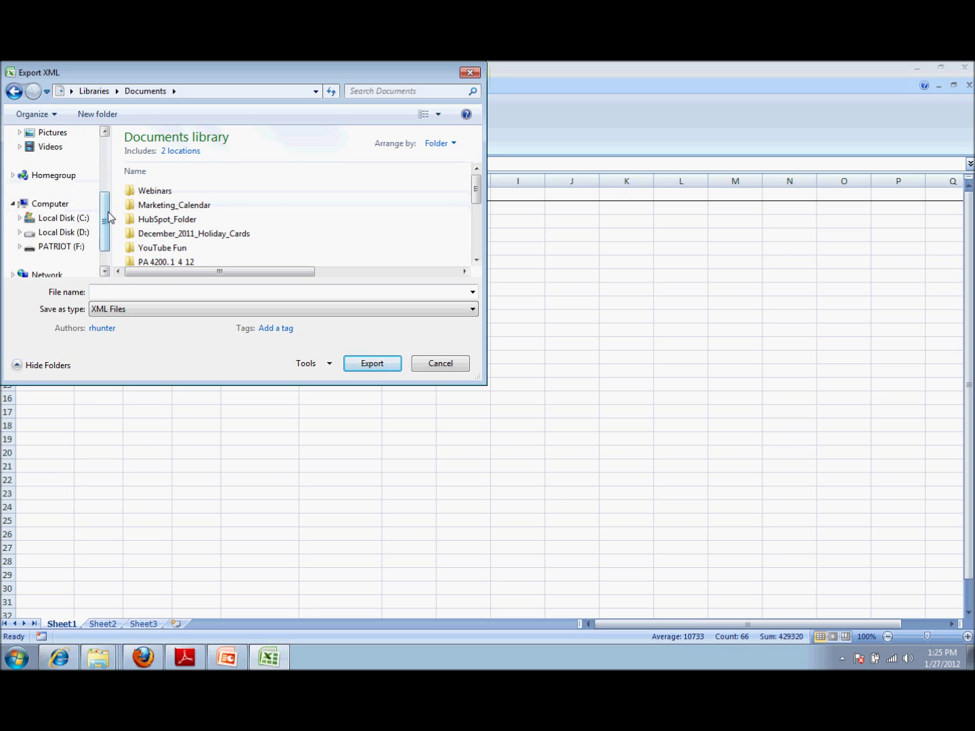
drag(109, 214, 109, 144)
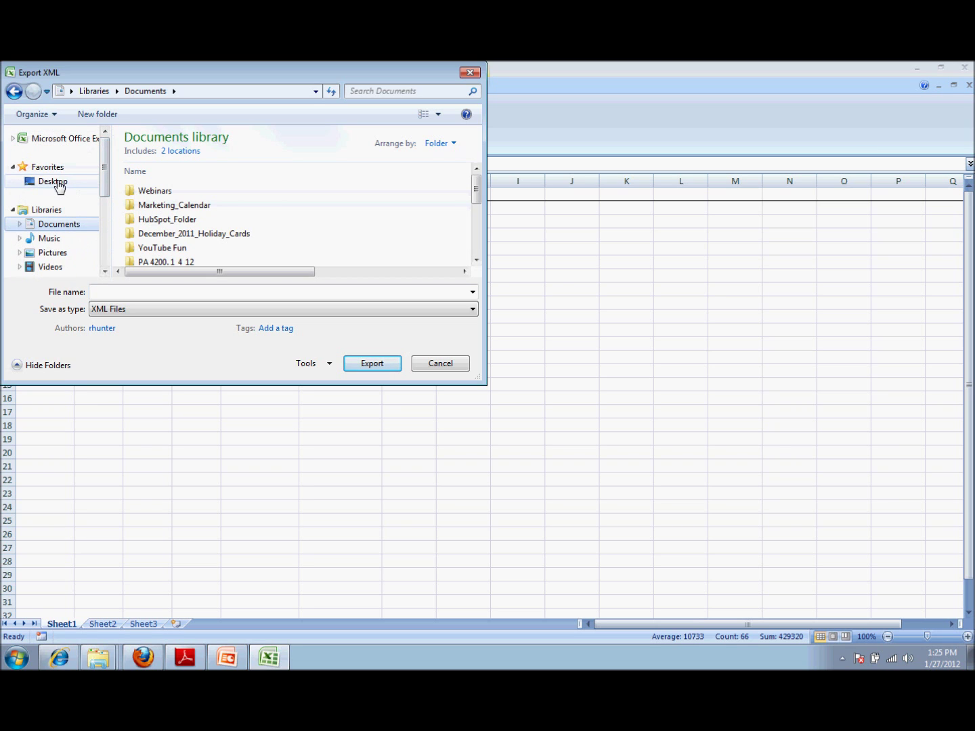
click(58, 183)
click(221, 292)
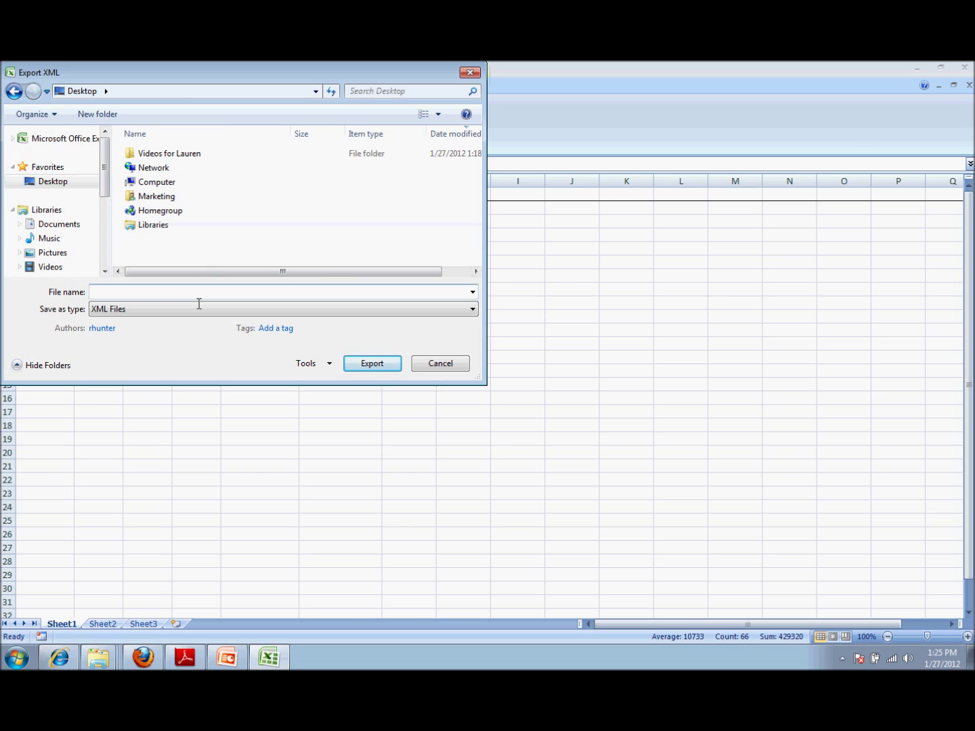
text(XmlTest)
key(Return)
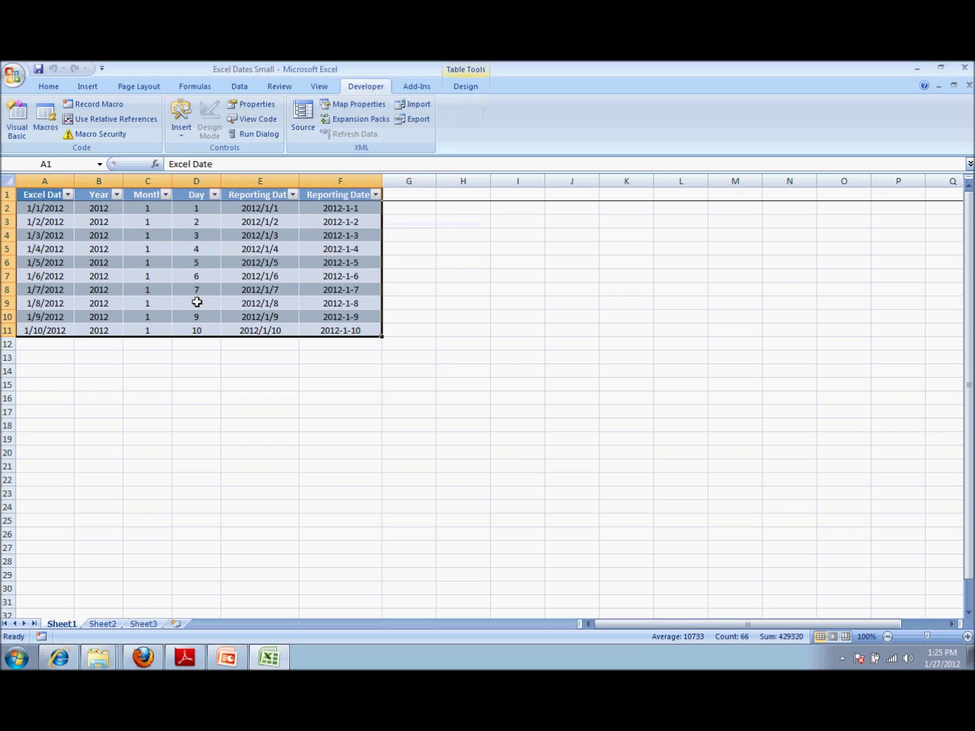
Minimize Excel, Explorer, Internet Explorer and PowerPoint, dismiss AutoPlay, and right-click the XmlTest icon.
click(921, 67)
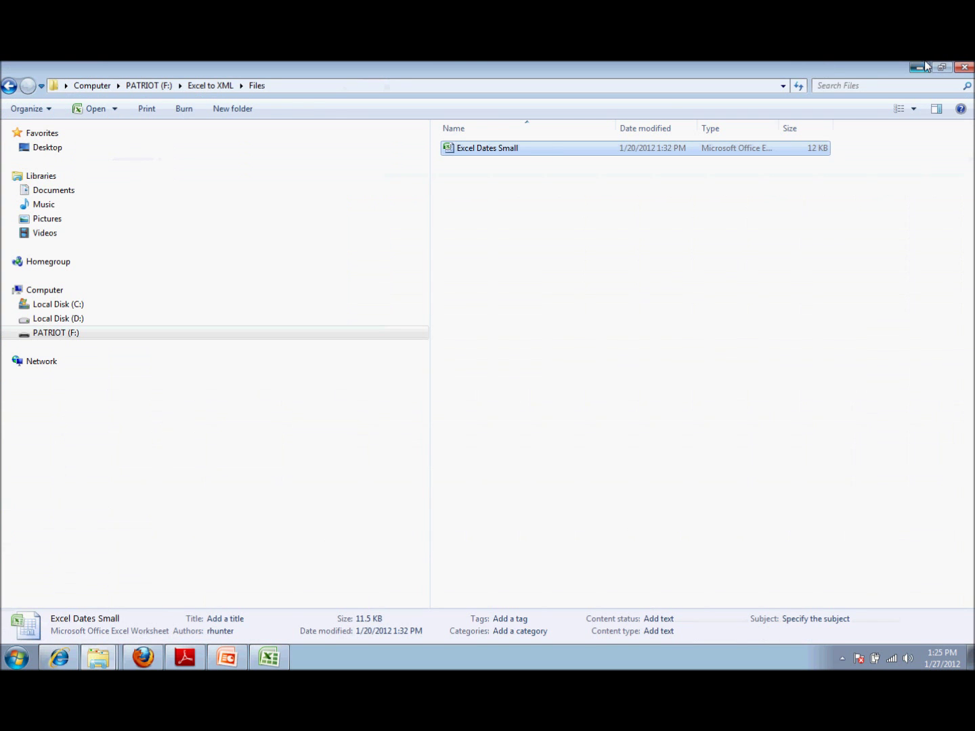
click(923, 67)
click(924, 67)
click(921, 67)
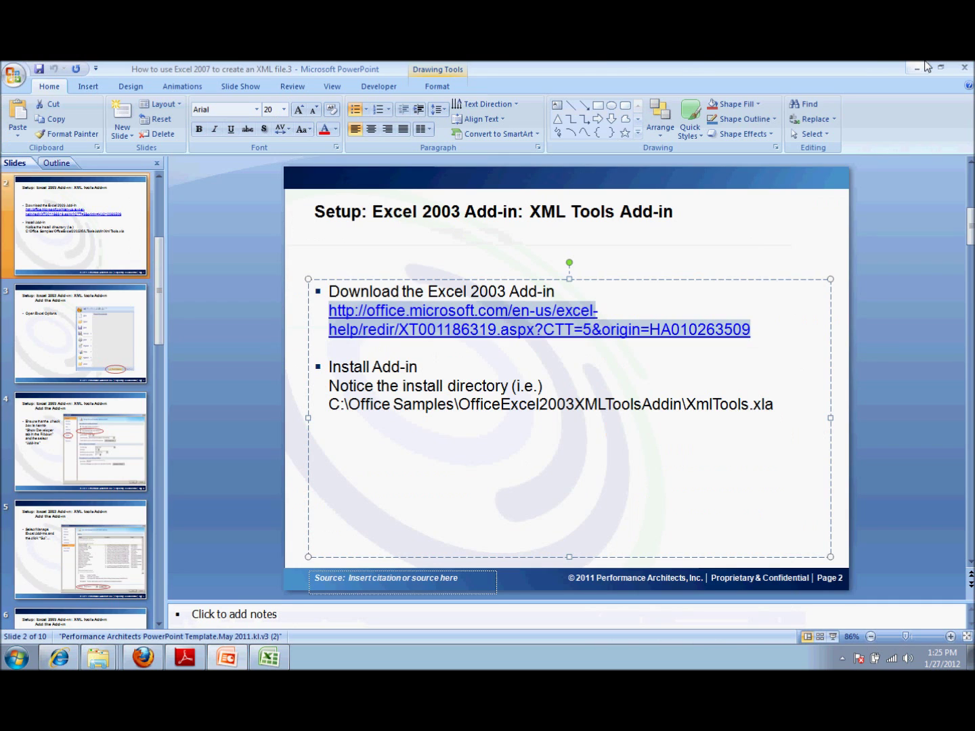
click(918, 68)
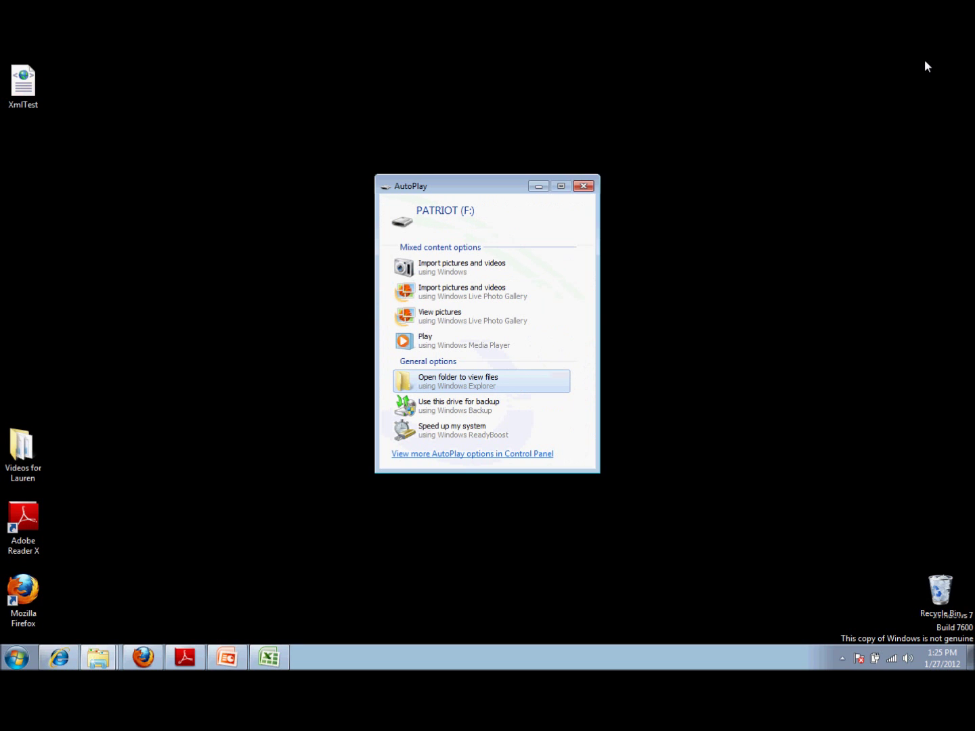
click(538, 186)
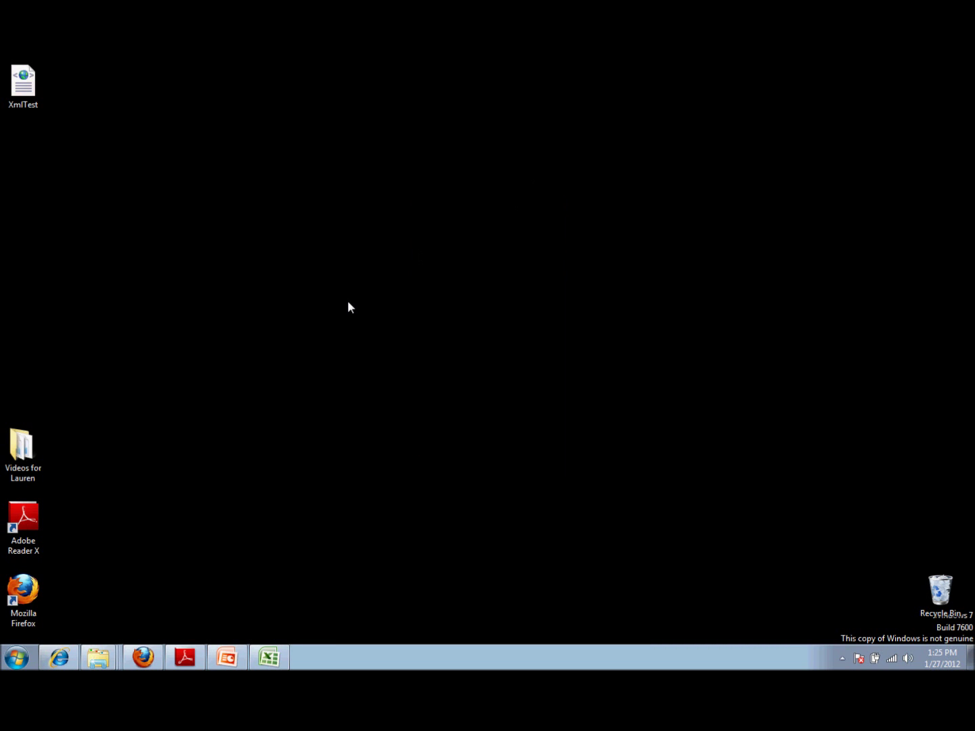
right_click(25, 101)
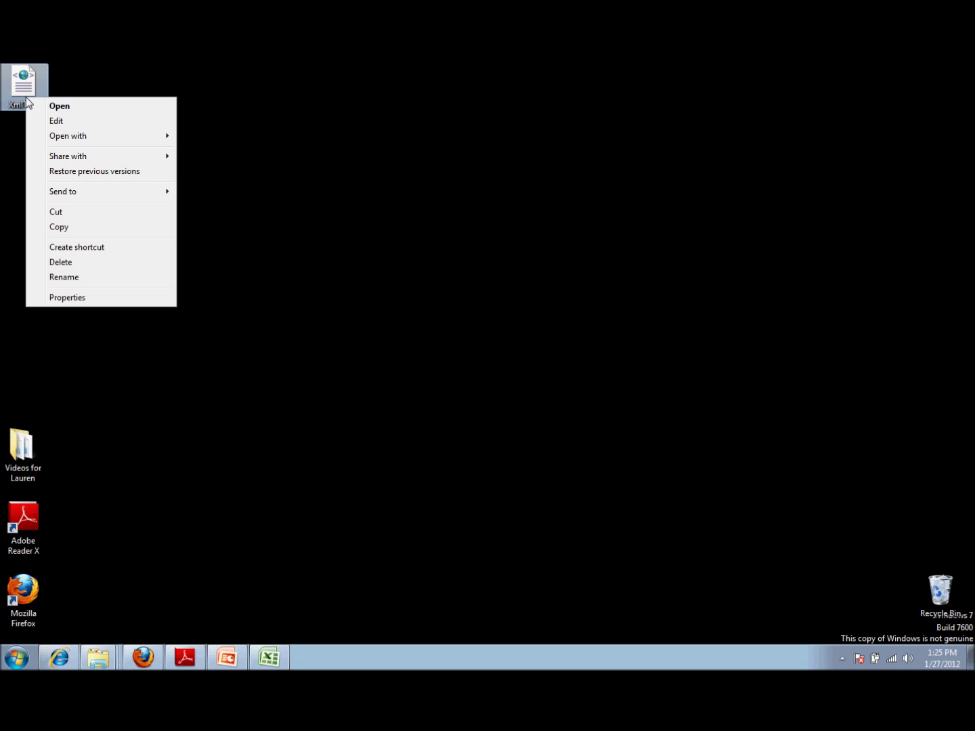
Open XmlTest in Notepad to view the exported Root and Row XML elements.
click(56, 122)
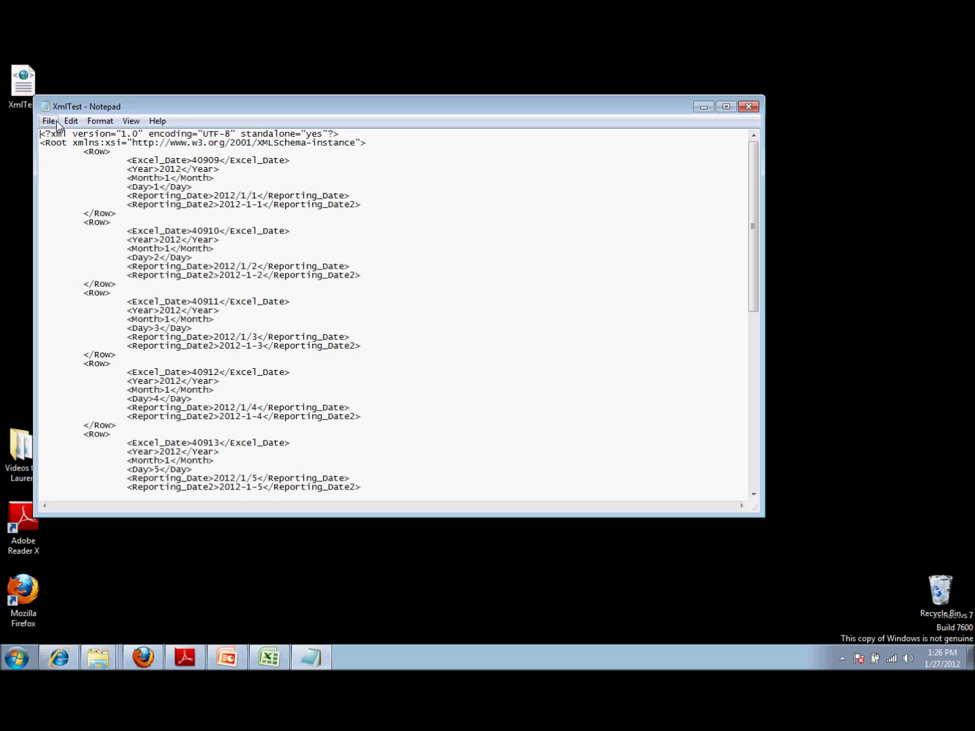